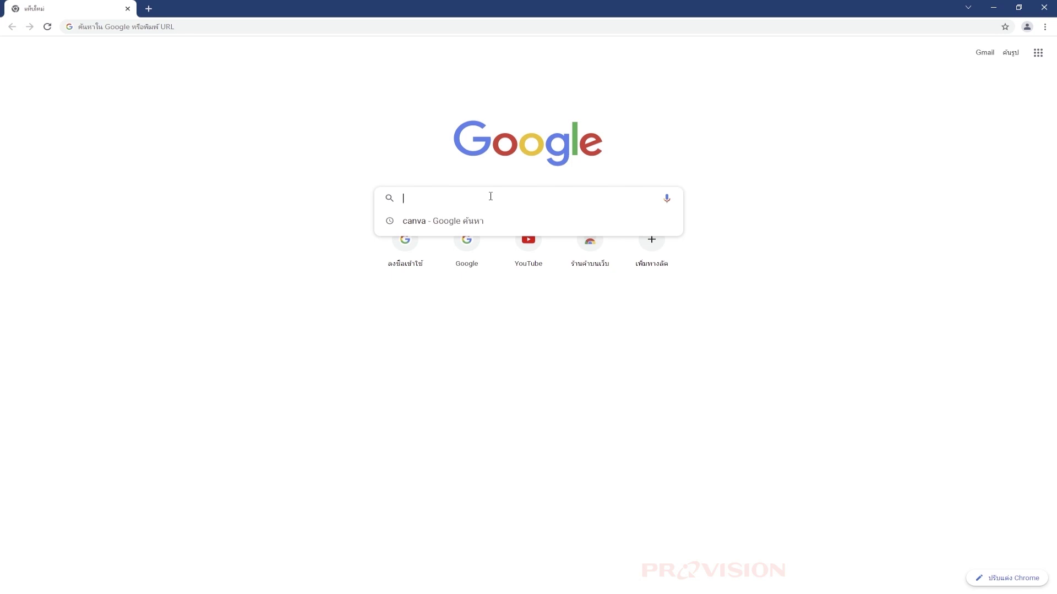
Search Google for "canva" and open the Canva website from the sponsored result.
text(canva)
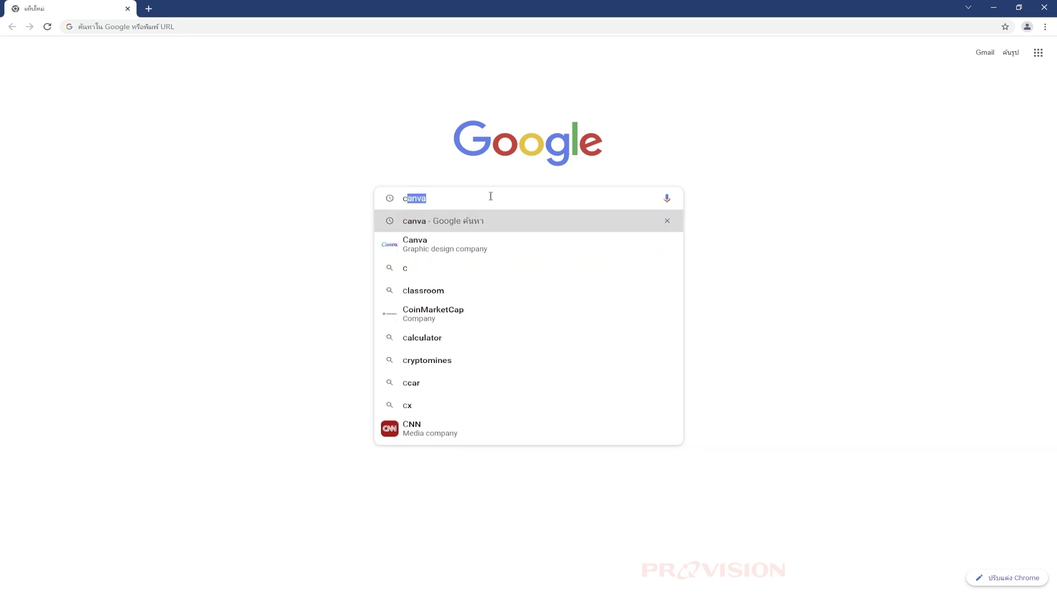
key(Return)
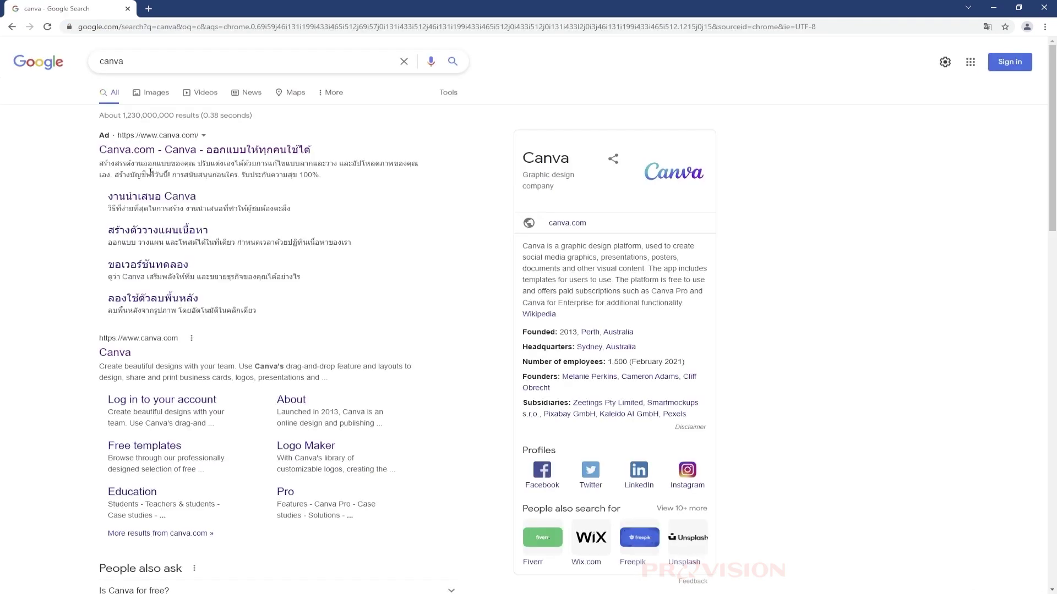
click(142, 151)
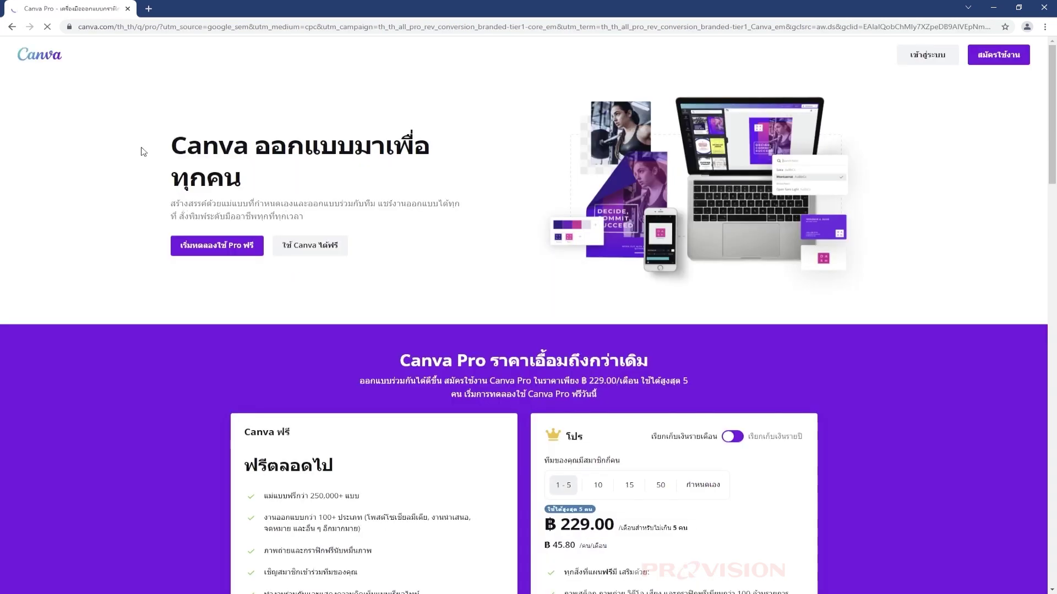
Start signing up for Canva and choose registration with a Google account.
click(998, 55)
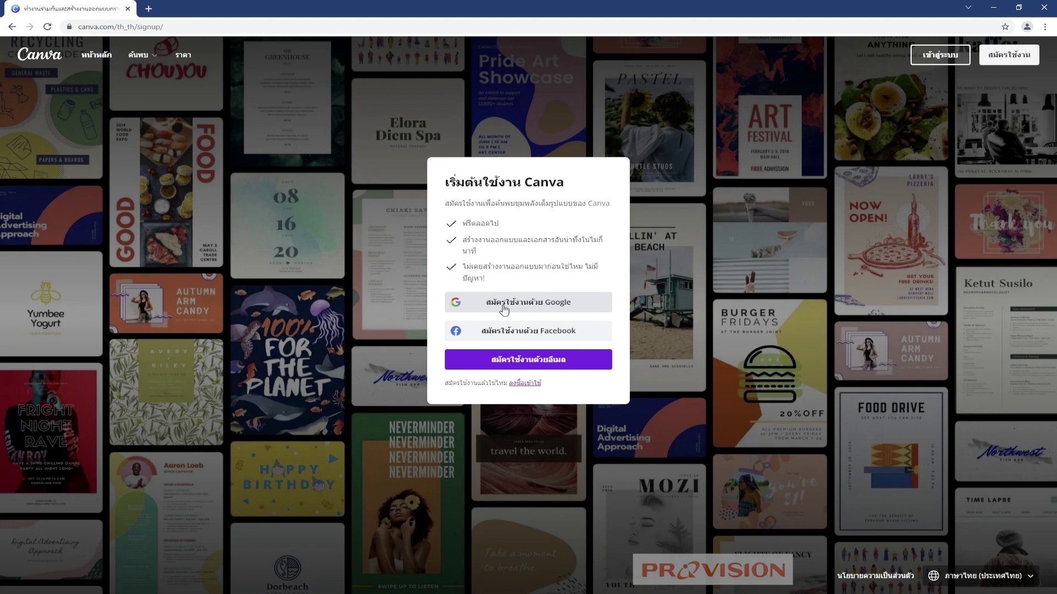
click(555, 310)
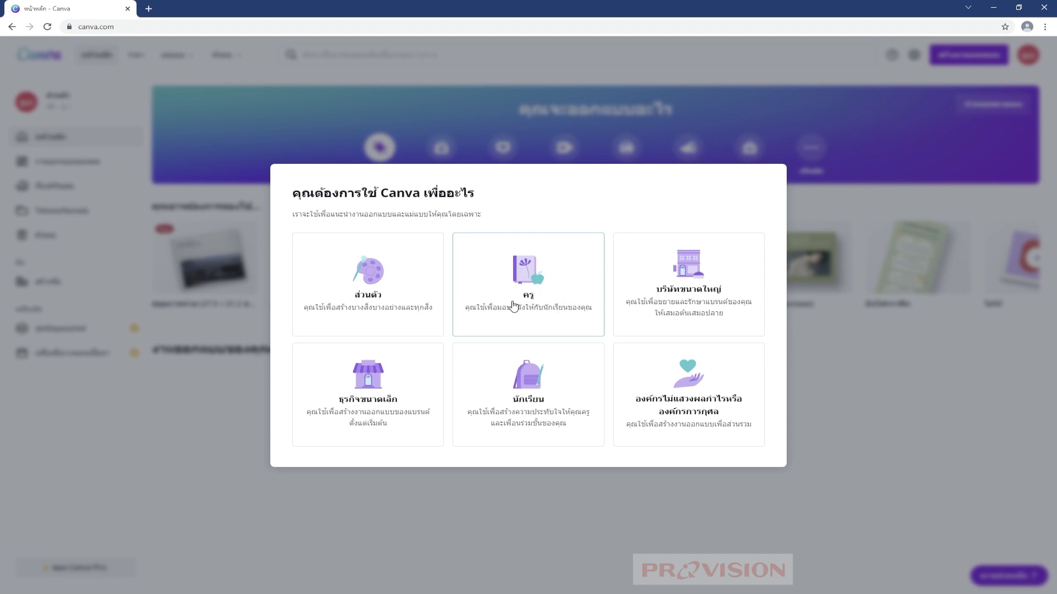
Set the intended use to small business (ธุรกิจขนาดเล็ก), then view and decline the Pro trial, skipping the team details and member invitations.
click(378, 412)
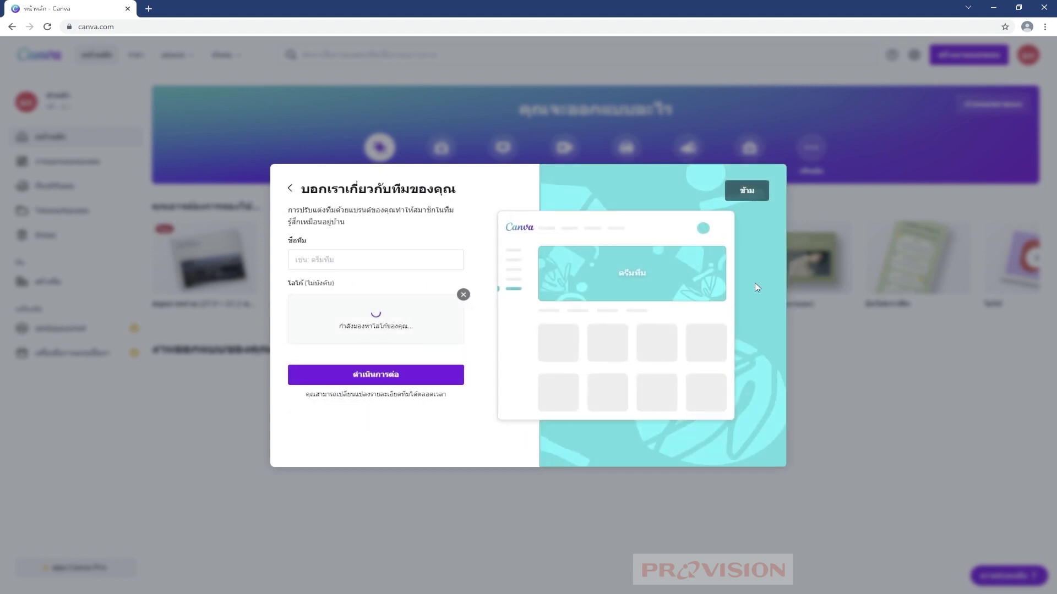
click(750, 192)
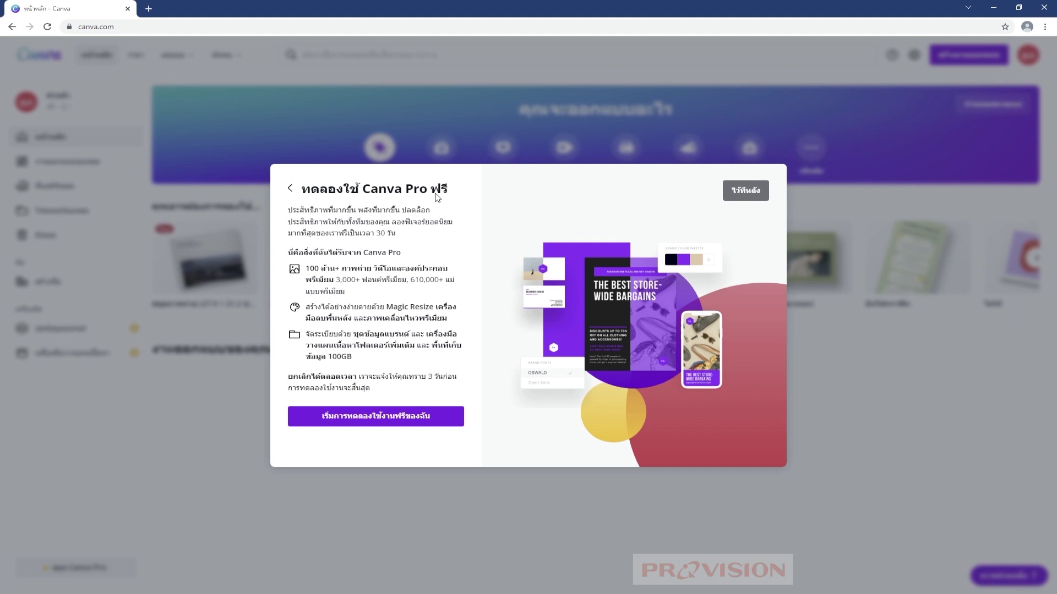
click(392, 421)
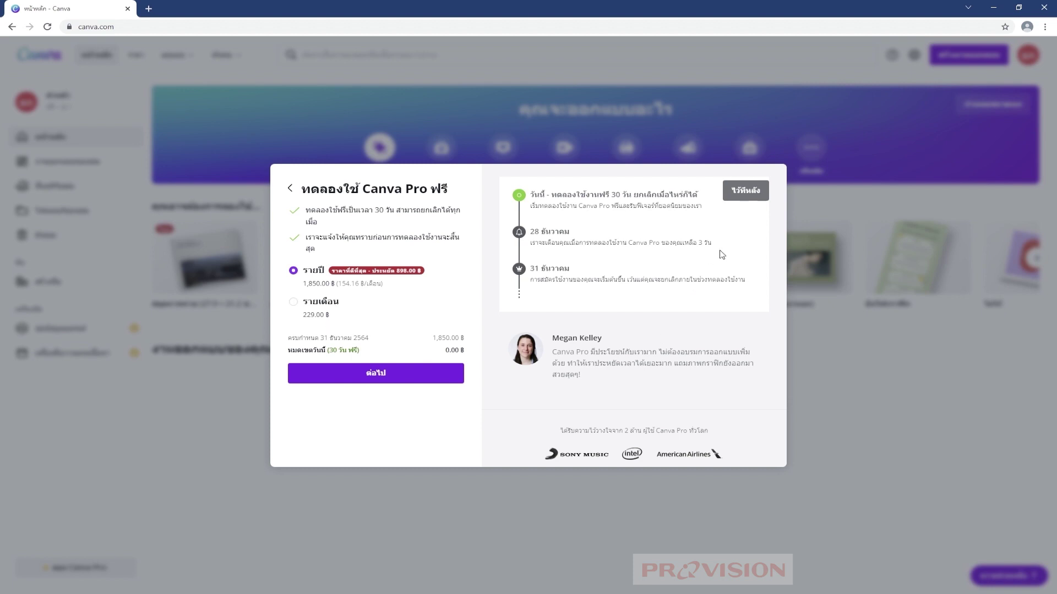
click(746, 190)
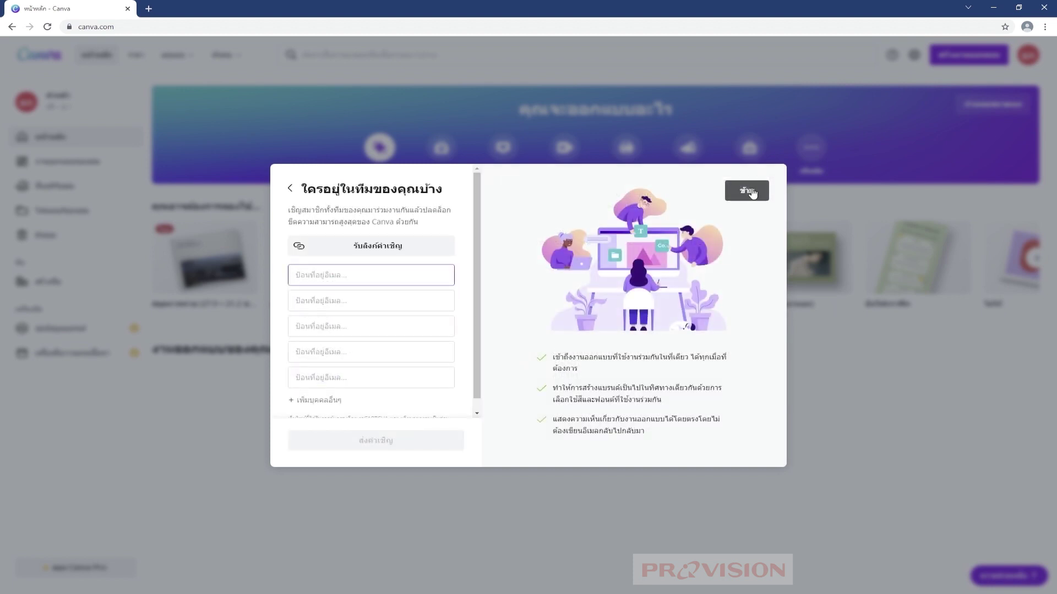
click(746, 191)
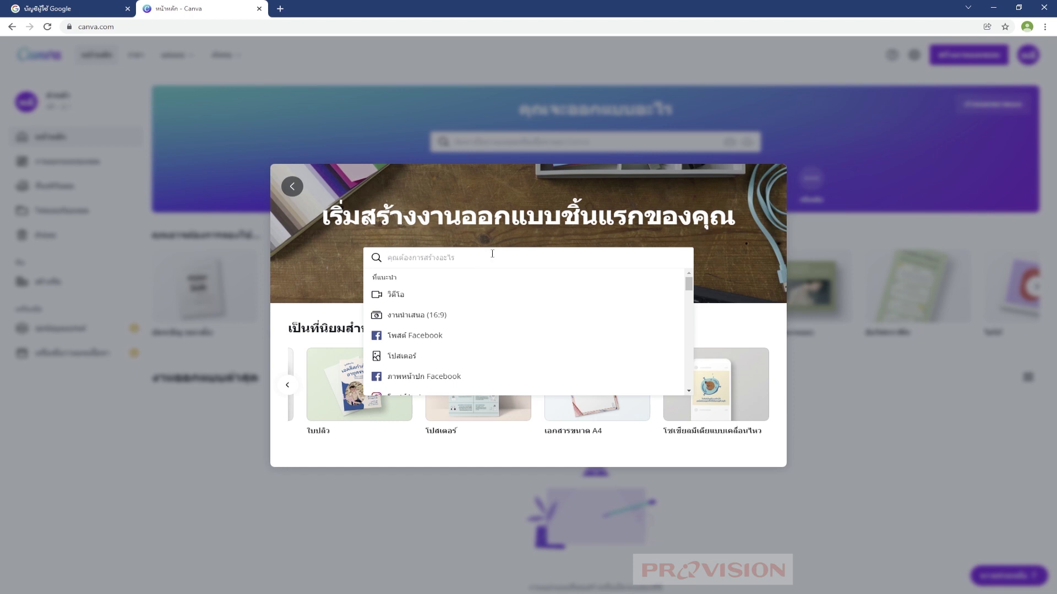
Browse the suggested design types and create a Facebook post (โพสต์ Facebook) as the first design.
scroll(688, 286, down, 4)
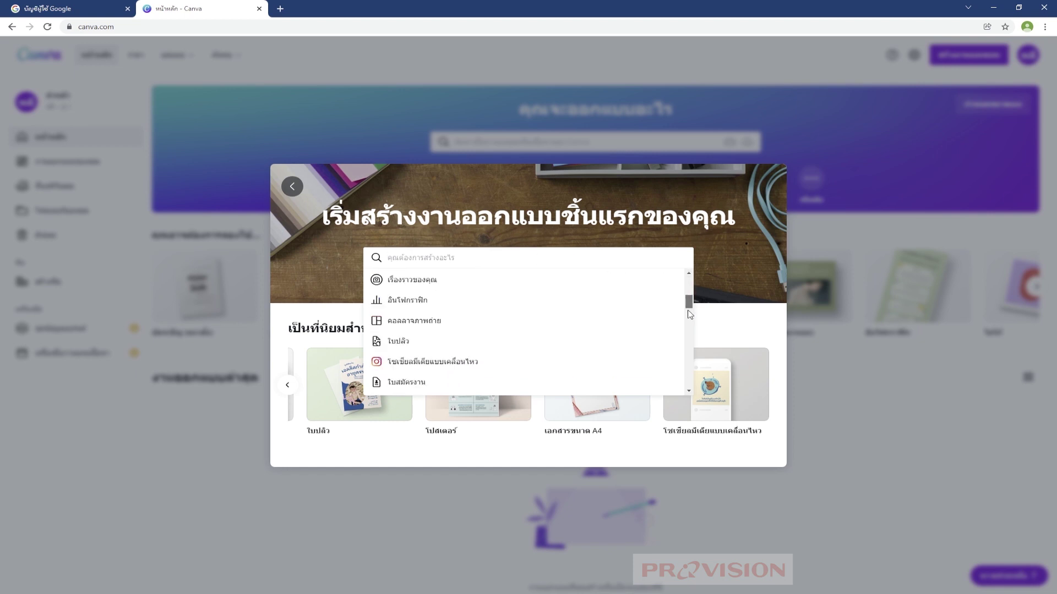
click(721, 328)
click(287, 385)
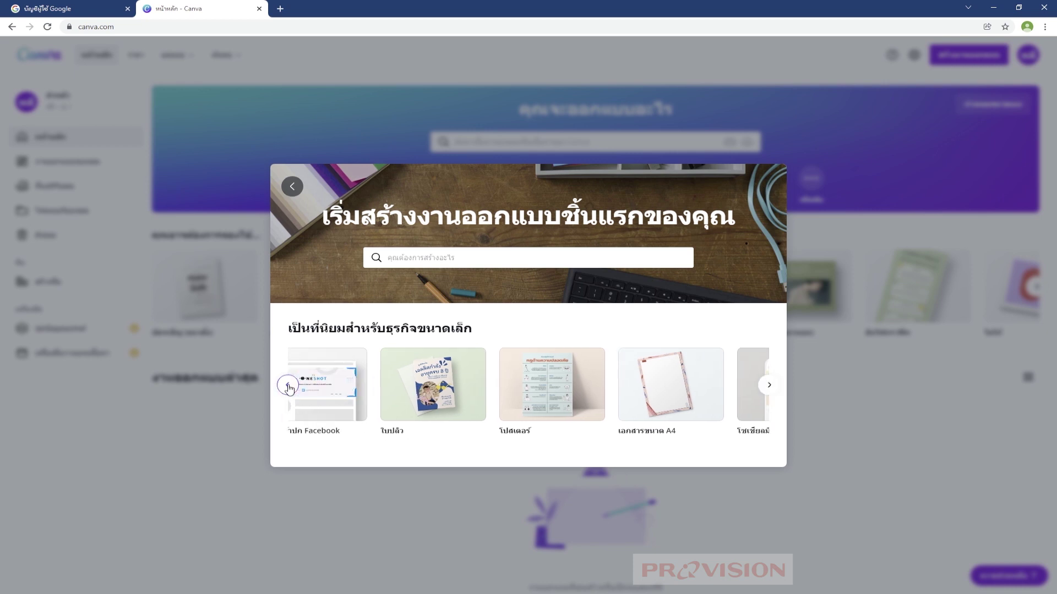
click(287, 386)
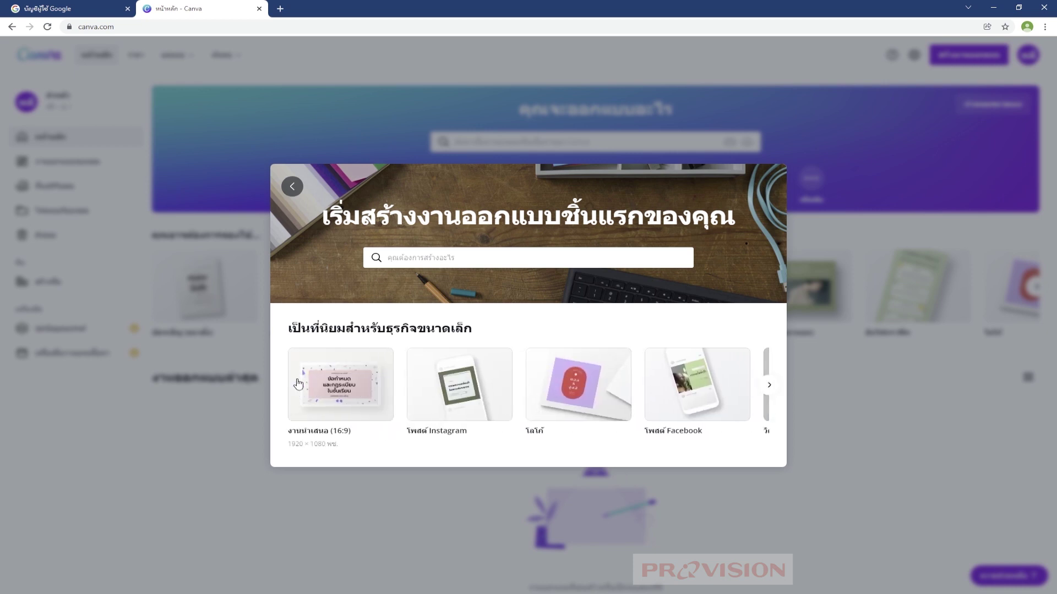
click(470, 262)
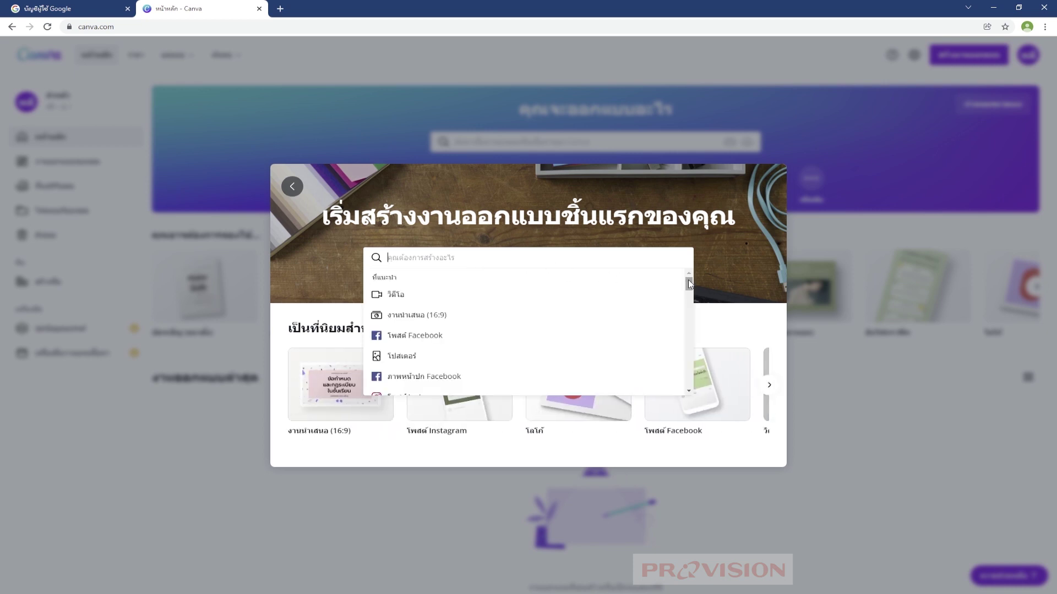
drag(688, 286, 689, 281)
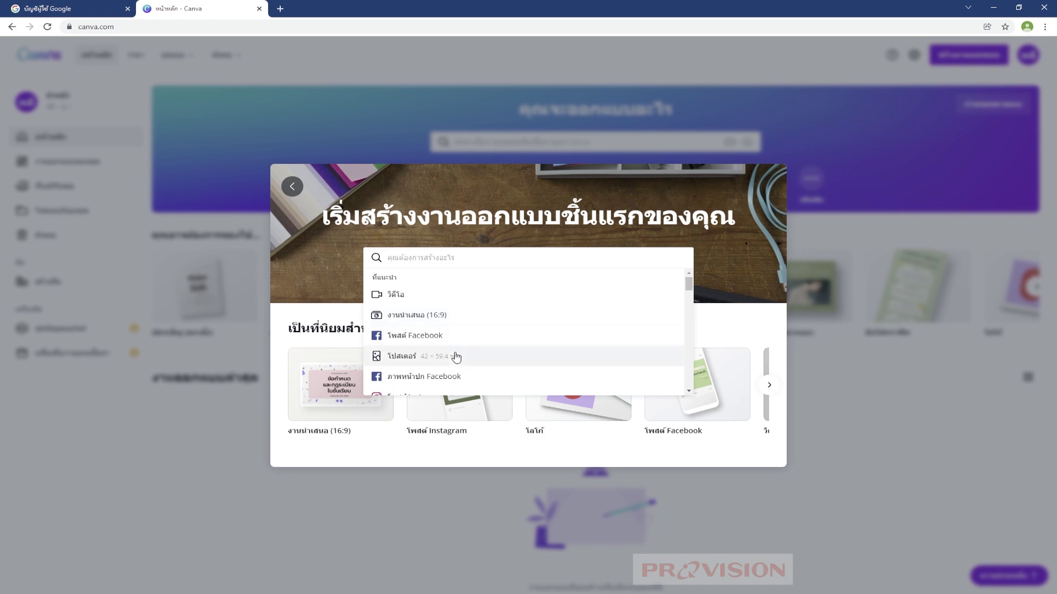
scroll(456, 356, down, 1)
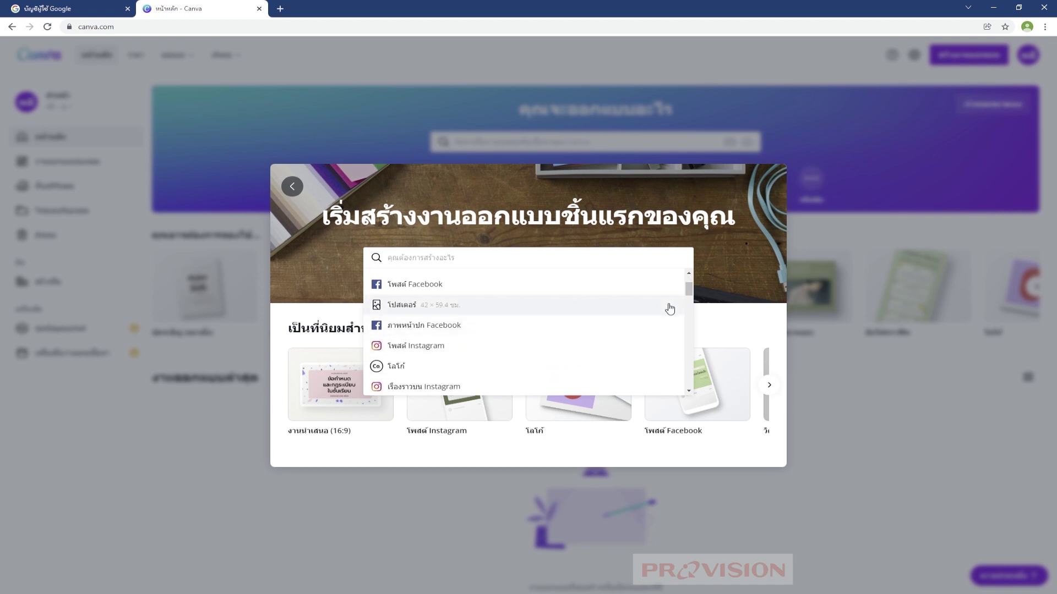
scroll(650, 330, down, 5)
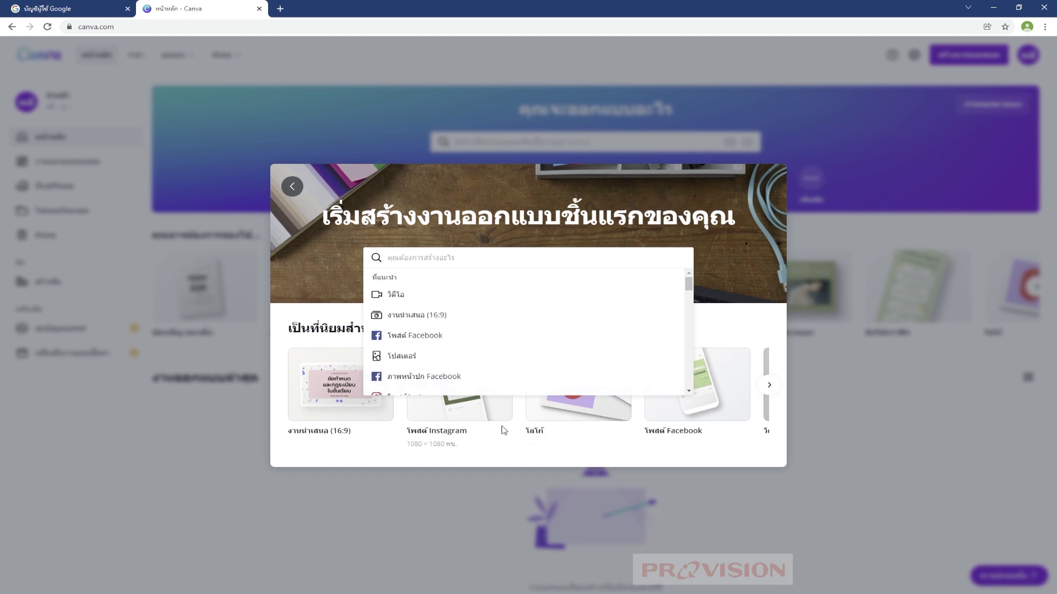
click(430, 337)
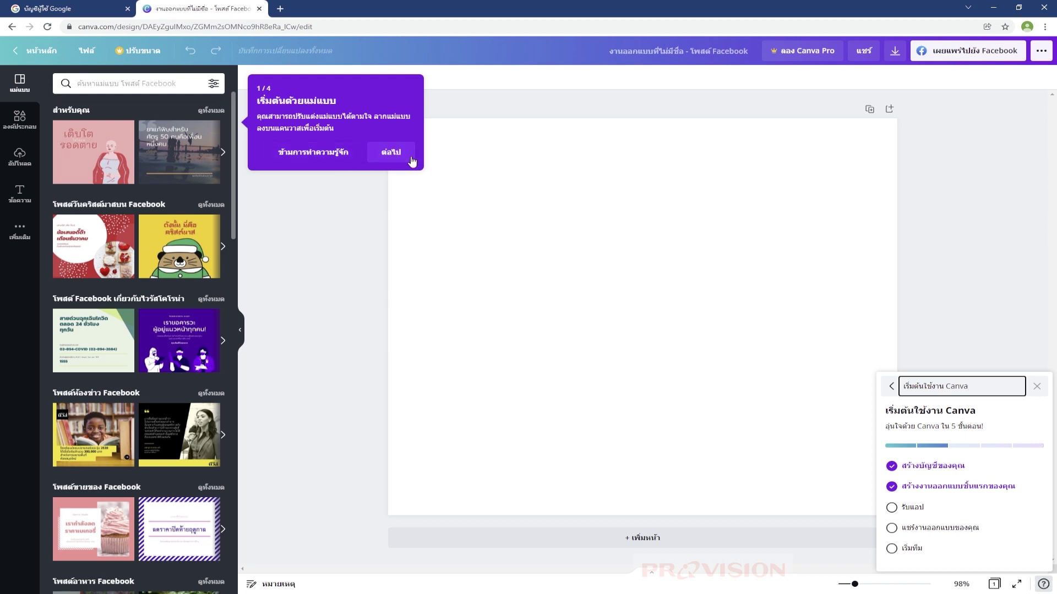
Go through the four-part introduction tour of the editor and close the getting-started checklist.
click(390, 156)
click(345, 353)
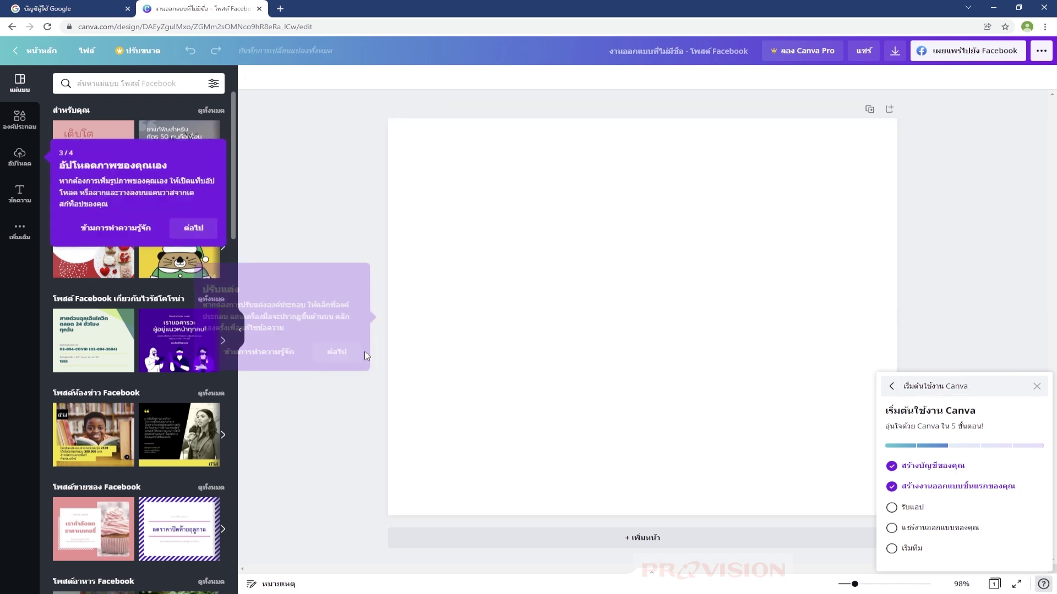
click(207, 237)
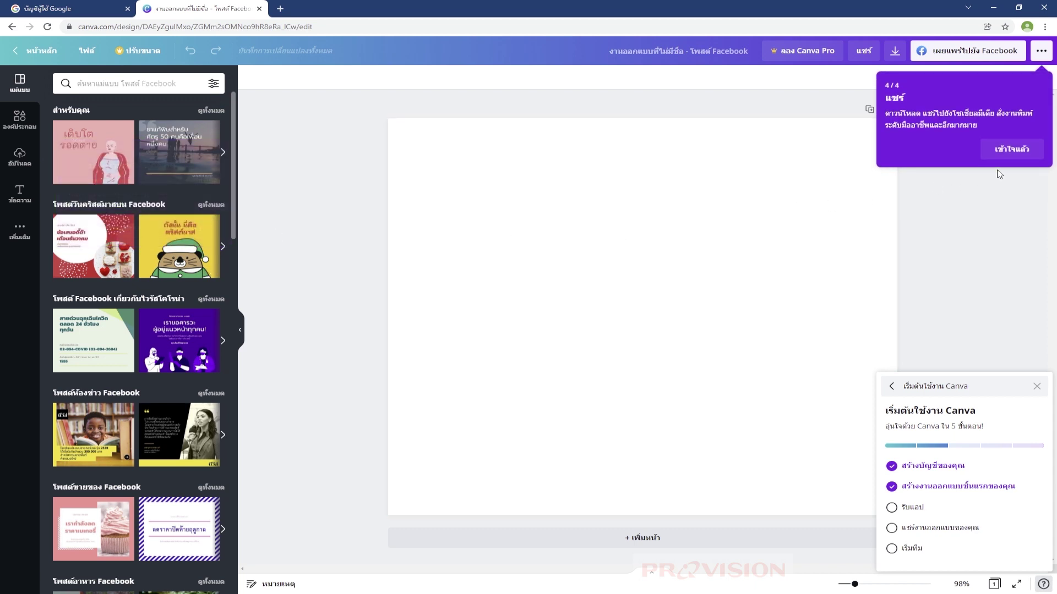
click(1030, 154)
click(1036, 387)
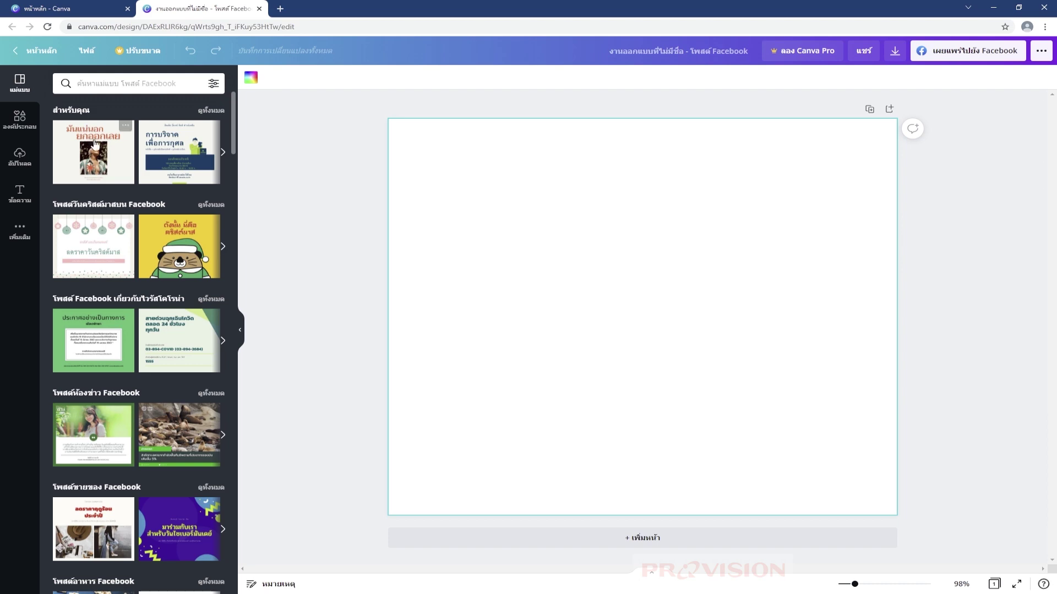
Look through the Facebook post template categories down to the full list of templates.
scroll(192, 171, down, 2)
scroll(191, 172, down, 20)
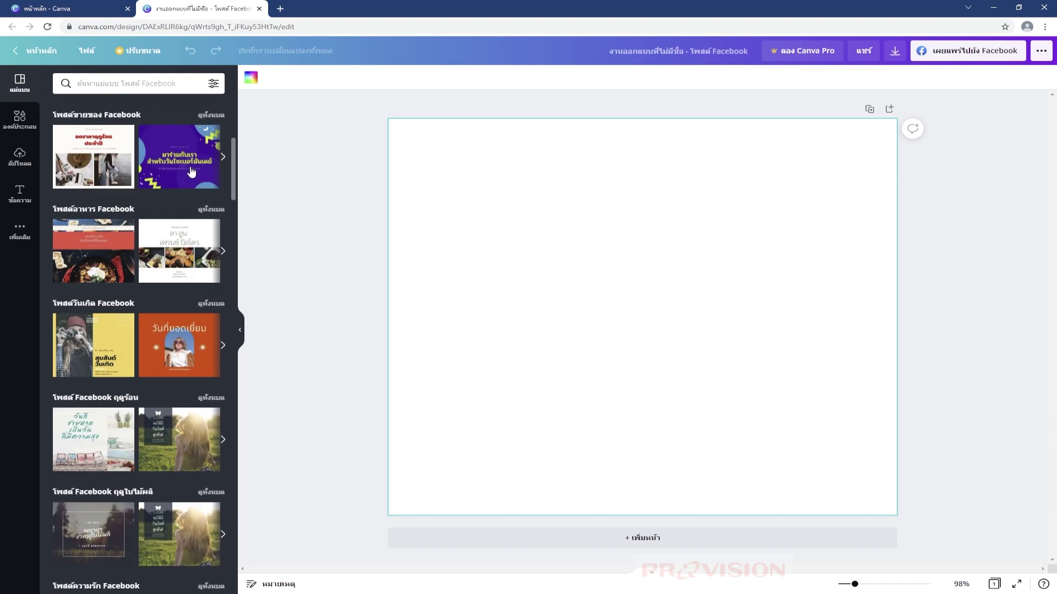
scroll(192, 171, down, 15)
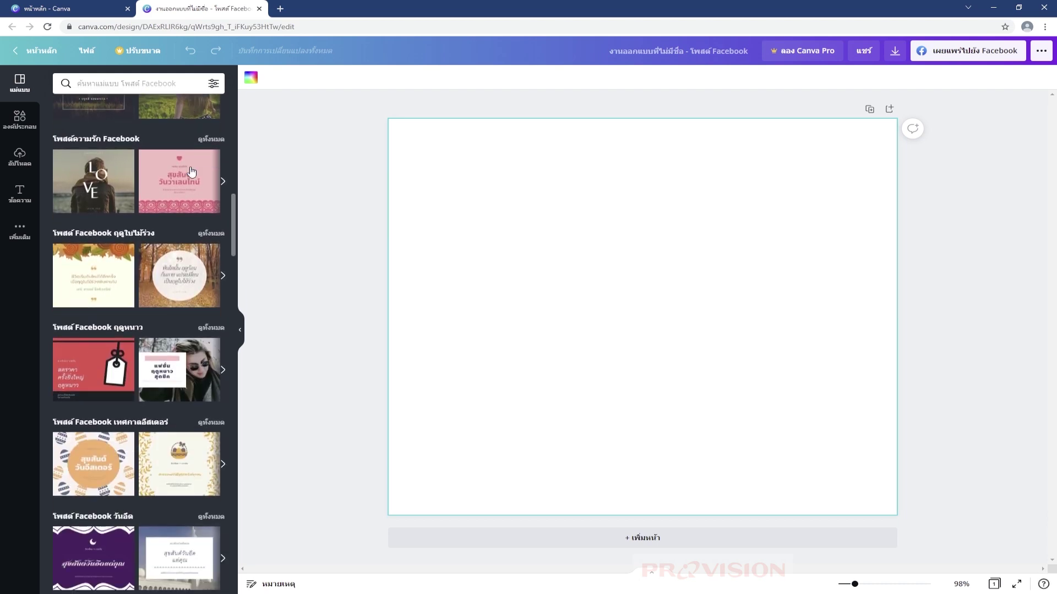
scroll(191, 172, down, 7)
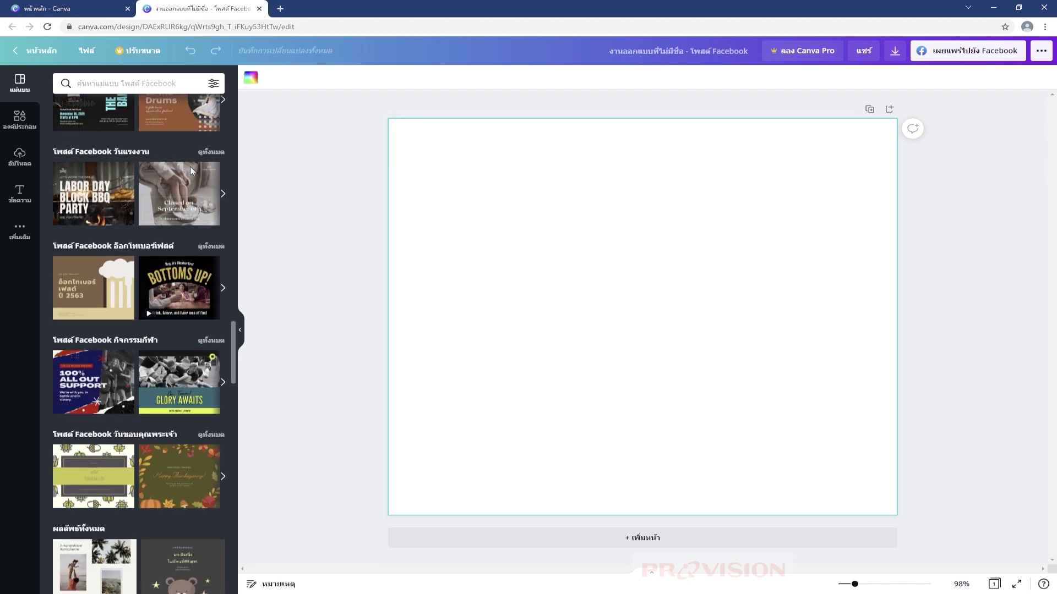
Look through the design elements and media upload options, and browse the available text styles and font combinations.
click(20, 120)
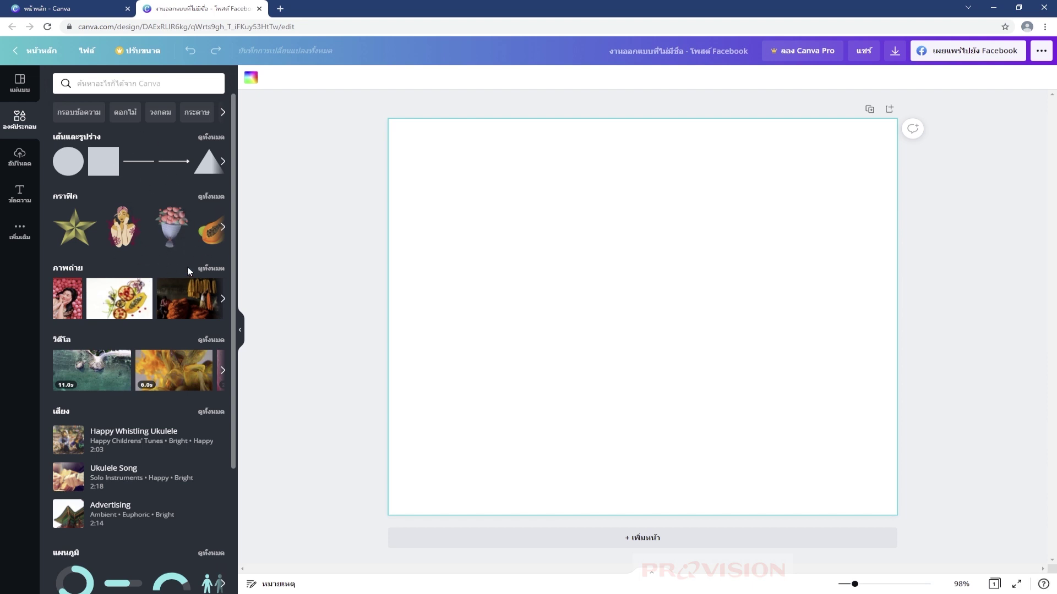
click(18, 160)
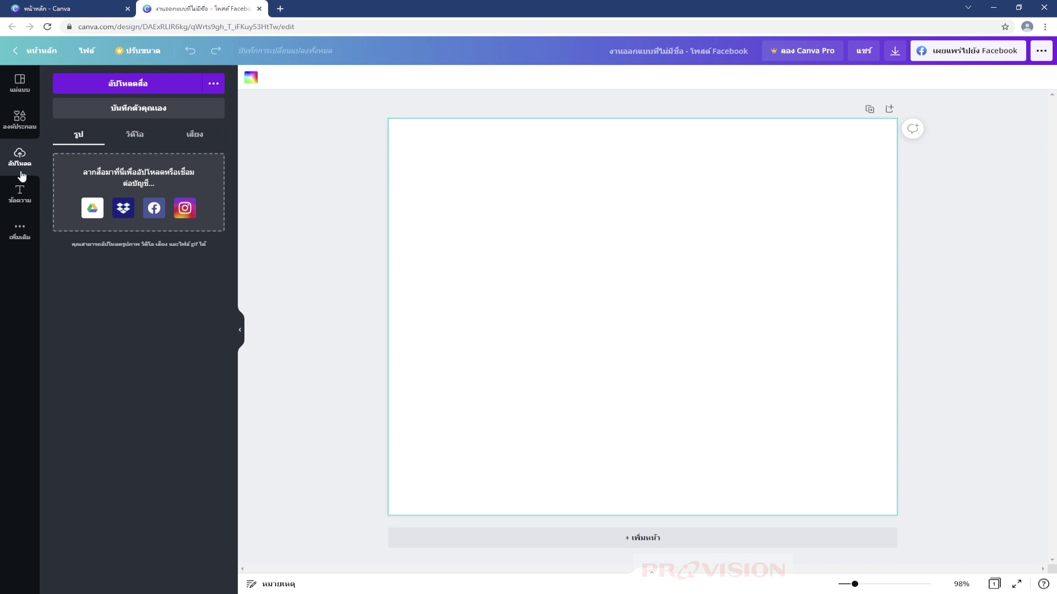
click(19, 194)
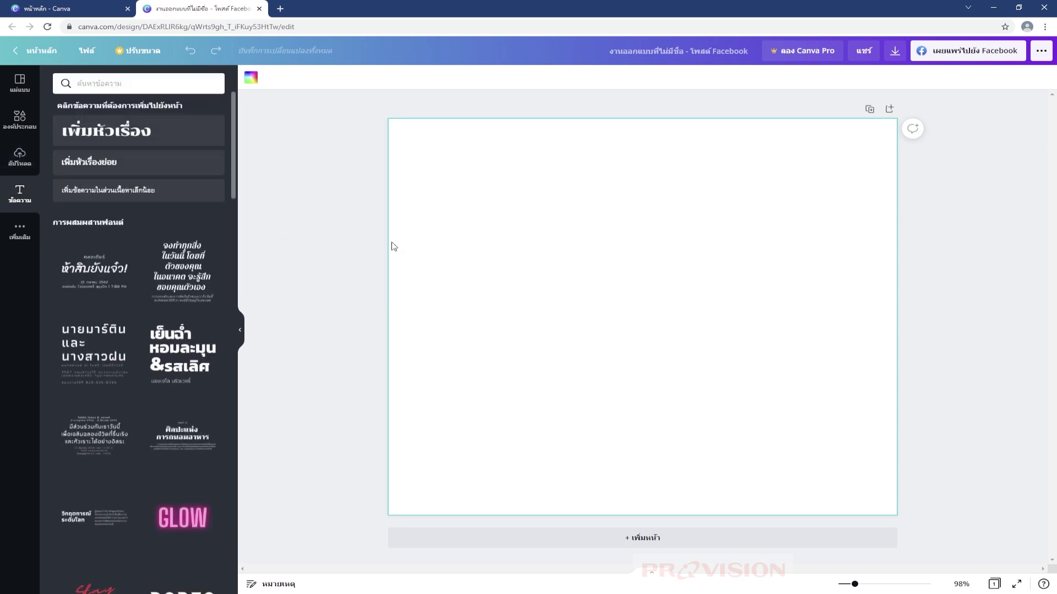
scroll(147, 189, down, 10)
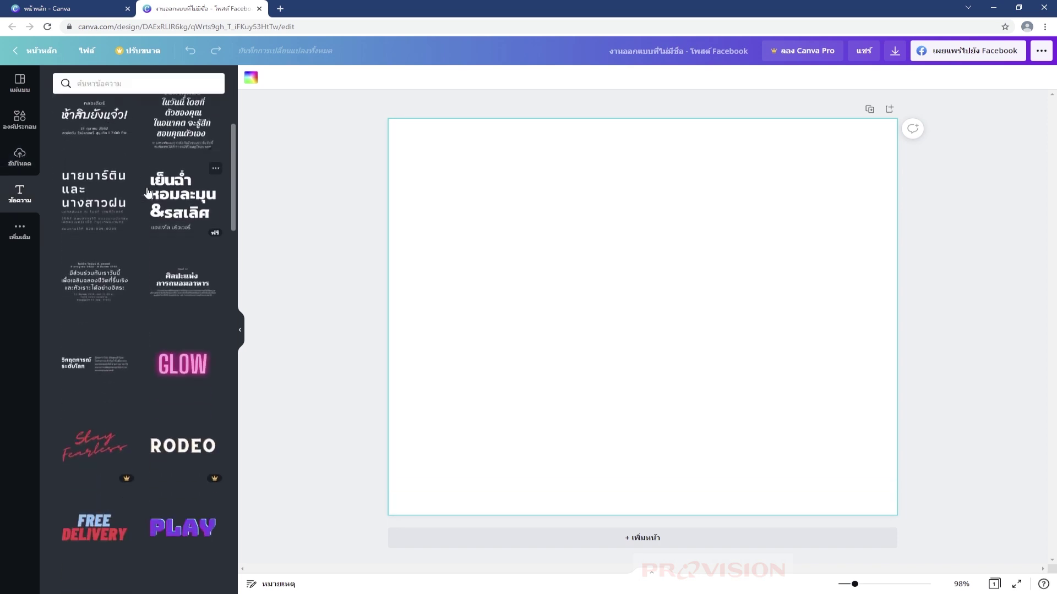
scroll(147, 189, down, 10)
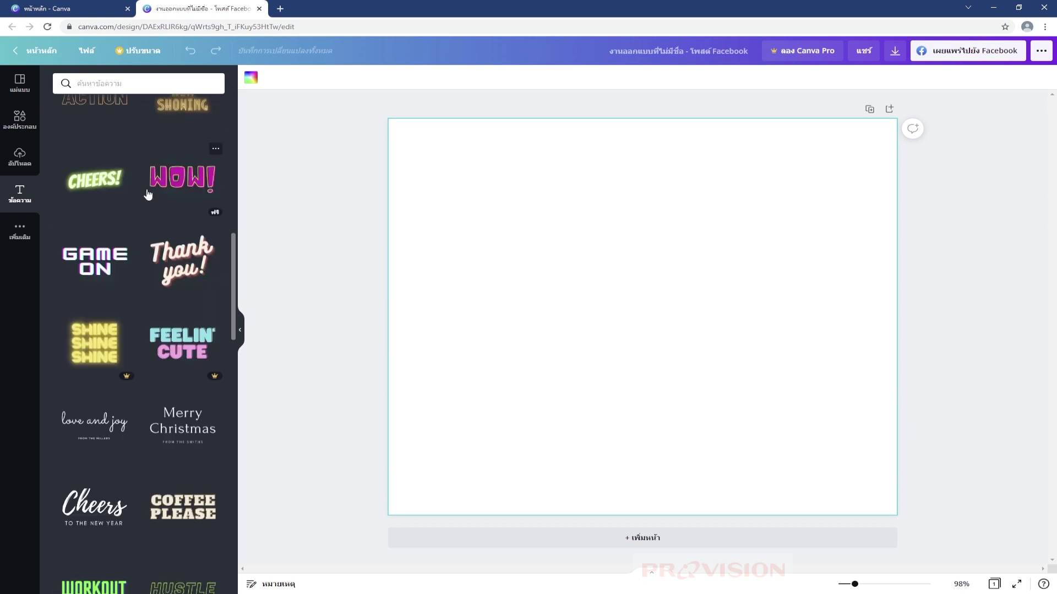
scroll(147, 193, up, 20)
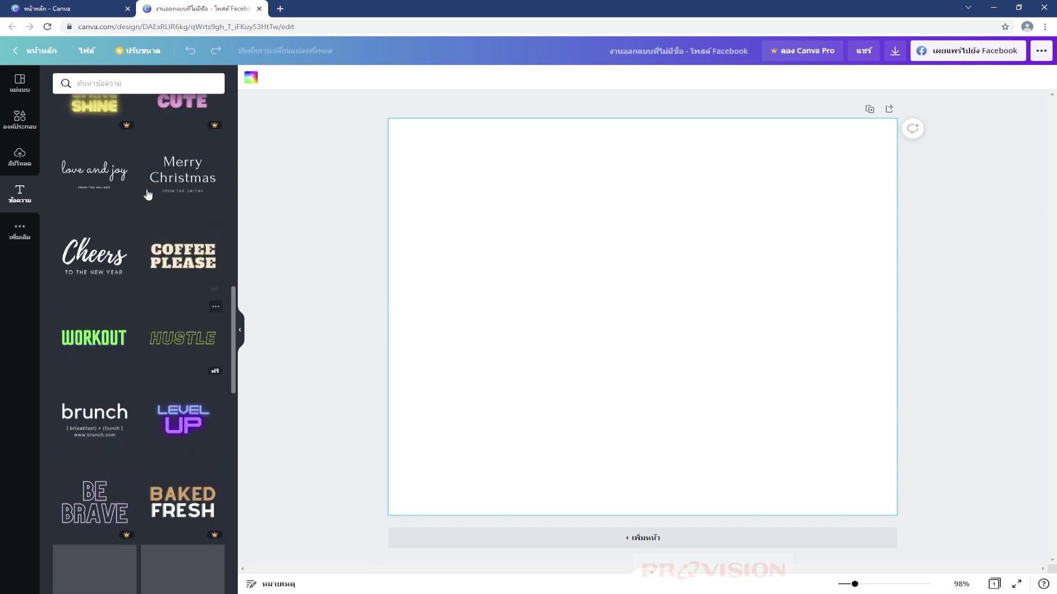
scroll(147, 193, up, 15)
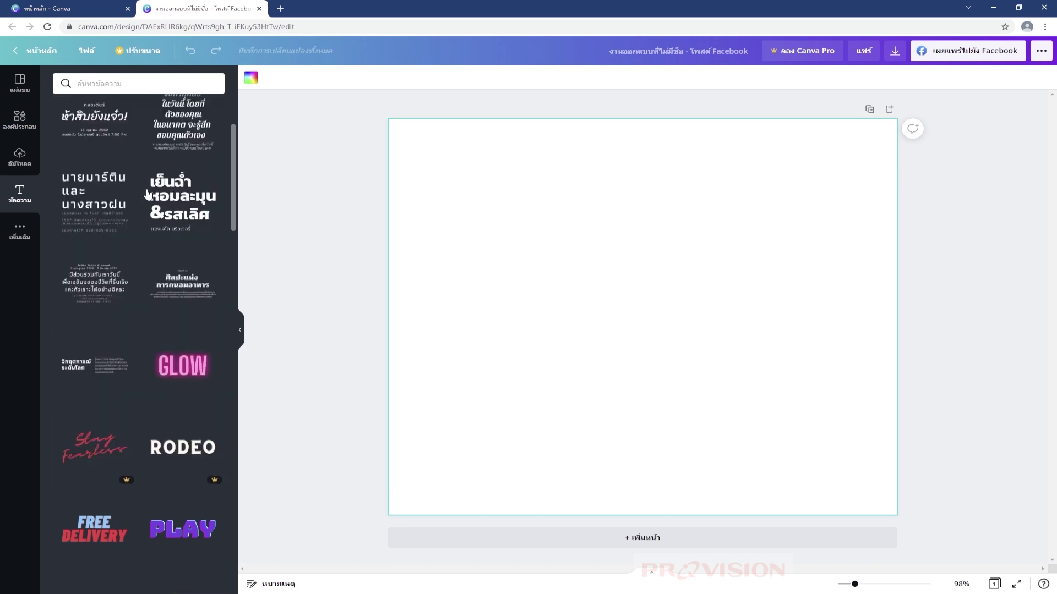